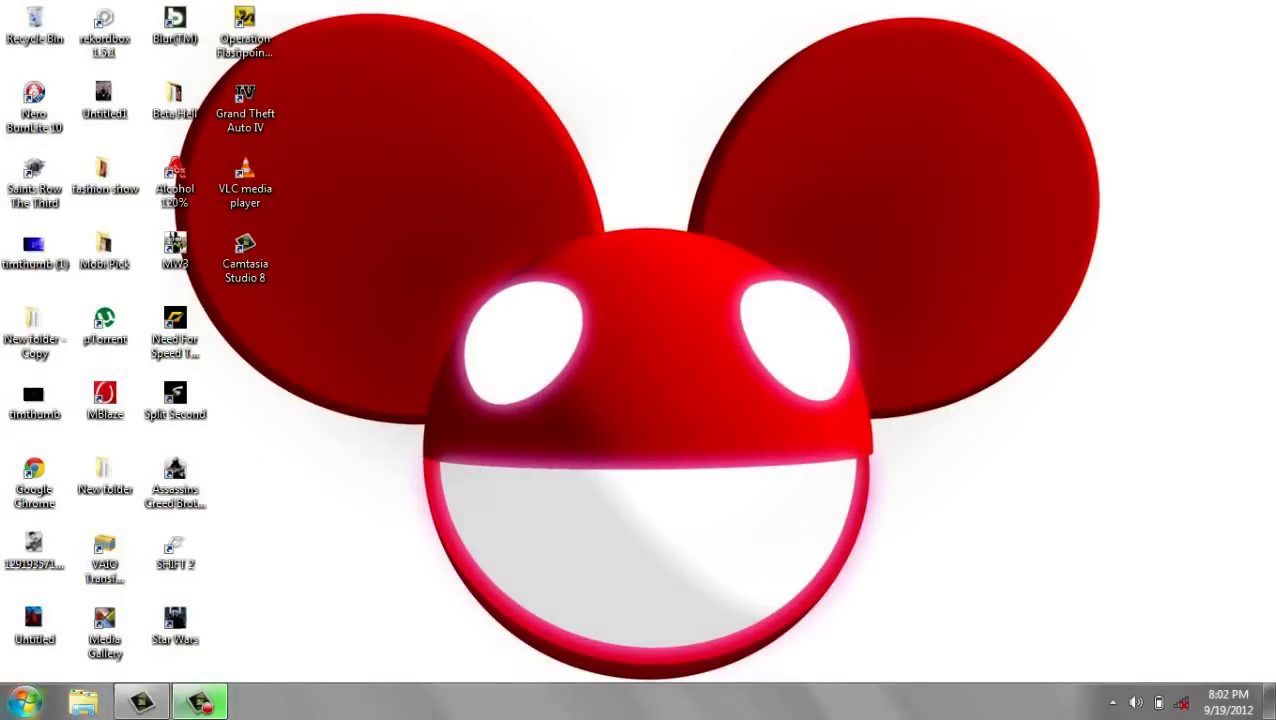
Open Advanced system settings from Computer's system properties, then return Control Panel to System and Security
left_click(24, 702)
left_click(291, 390)
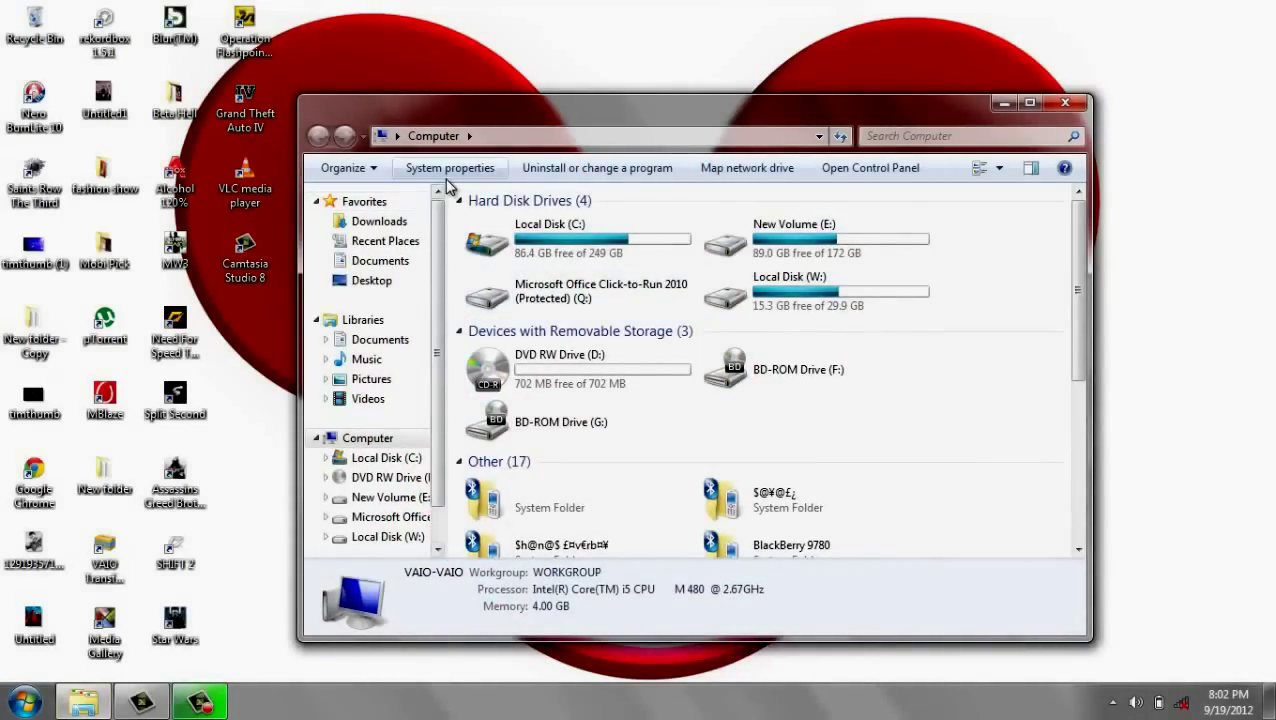
left_click(449, 170)
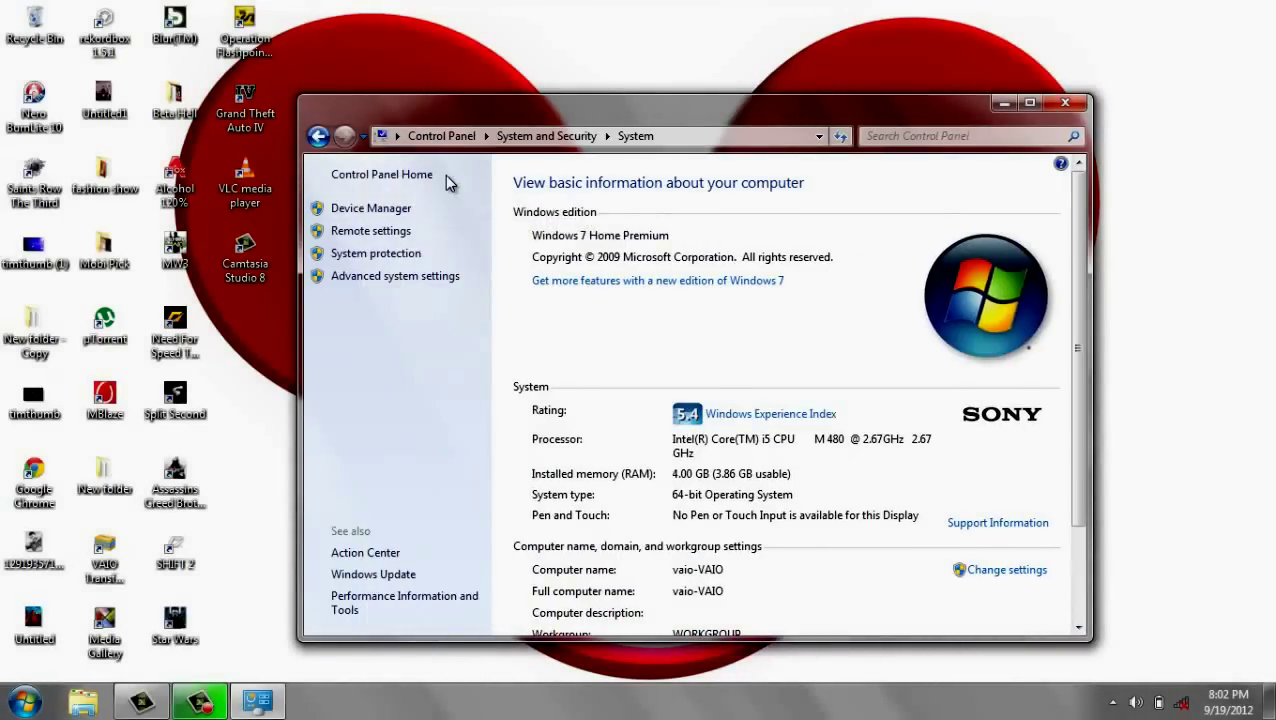
left_click(435, 278)
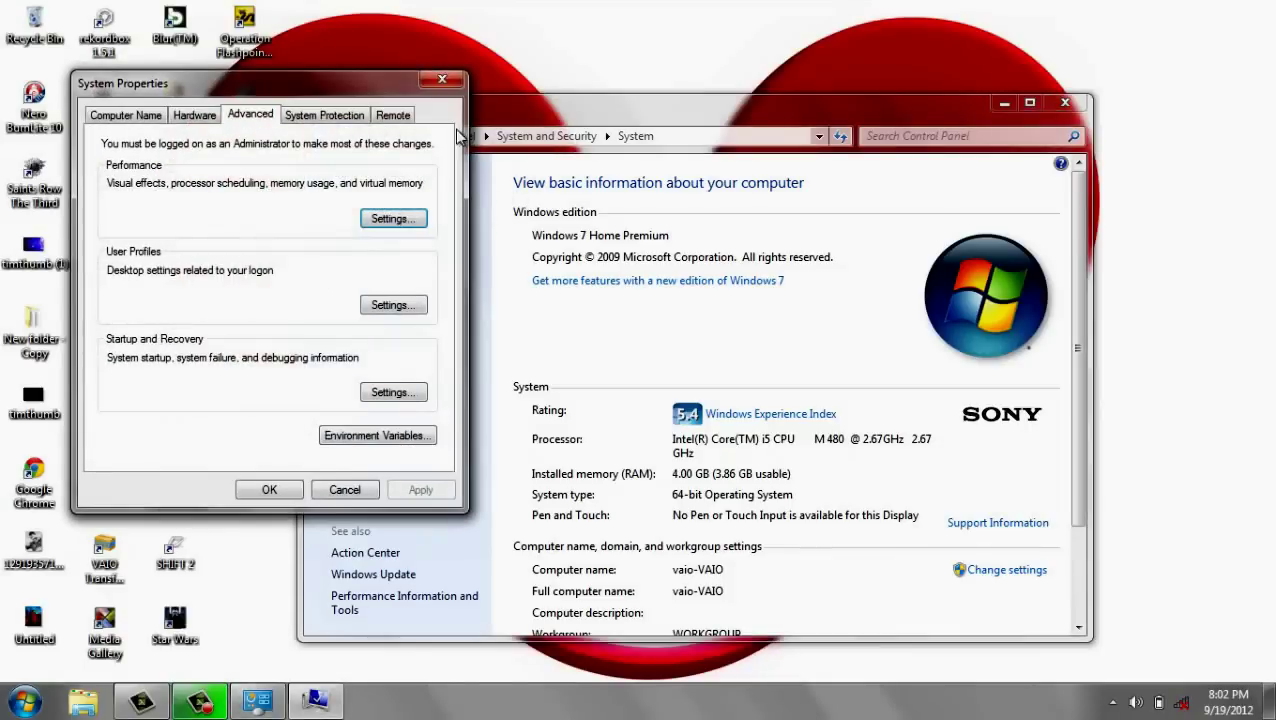
left_click(585, 135)
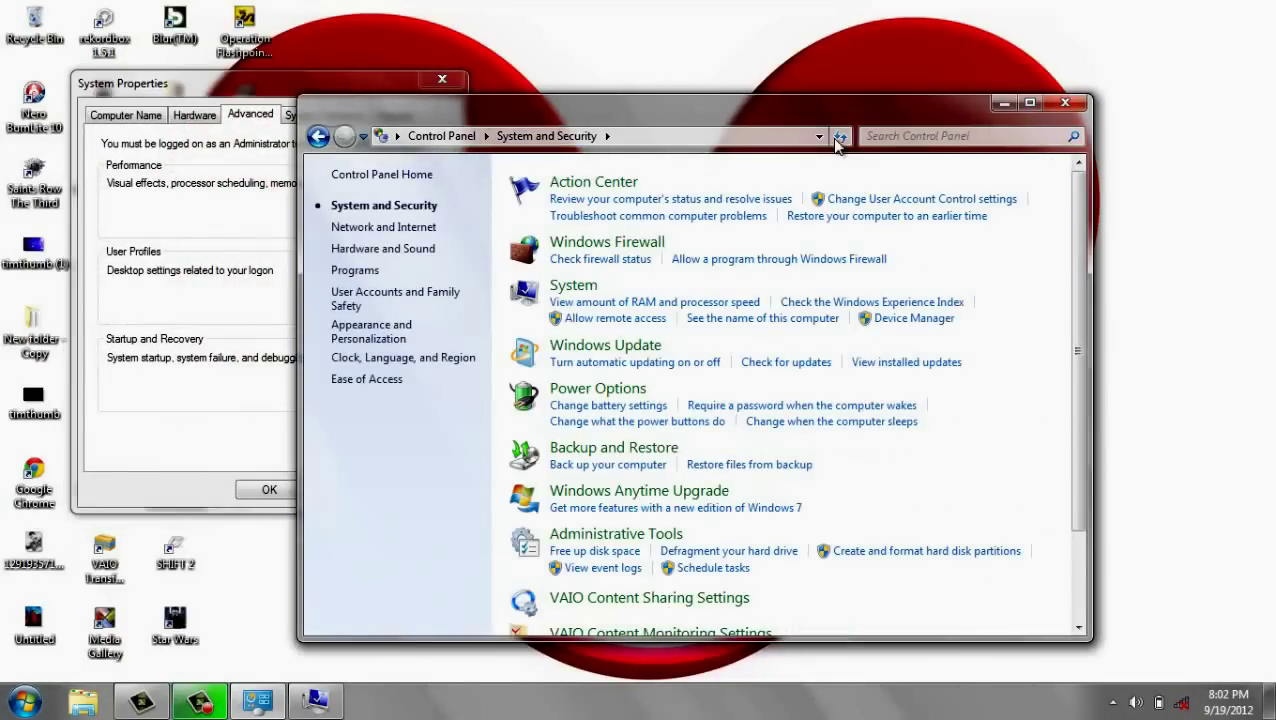
Close Control Panel and open the Environment Variables dialog from the Advanced tab
left_click(1056, 105)
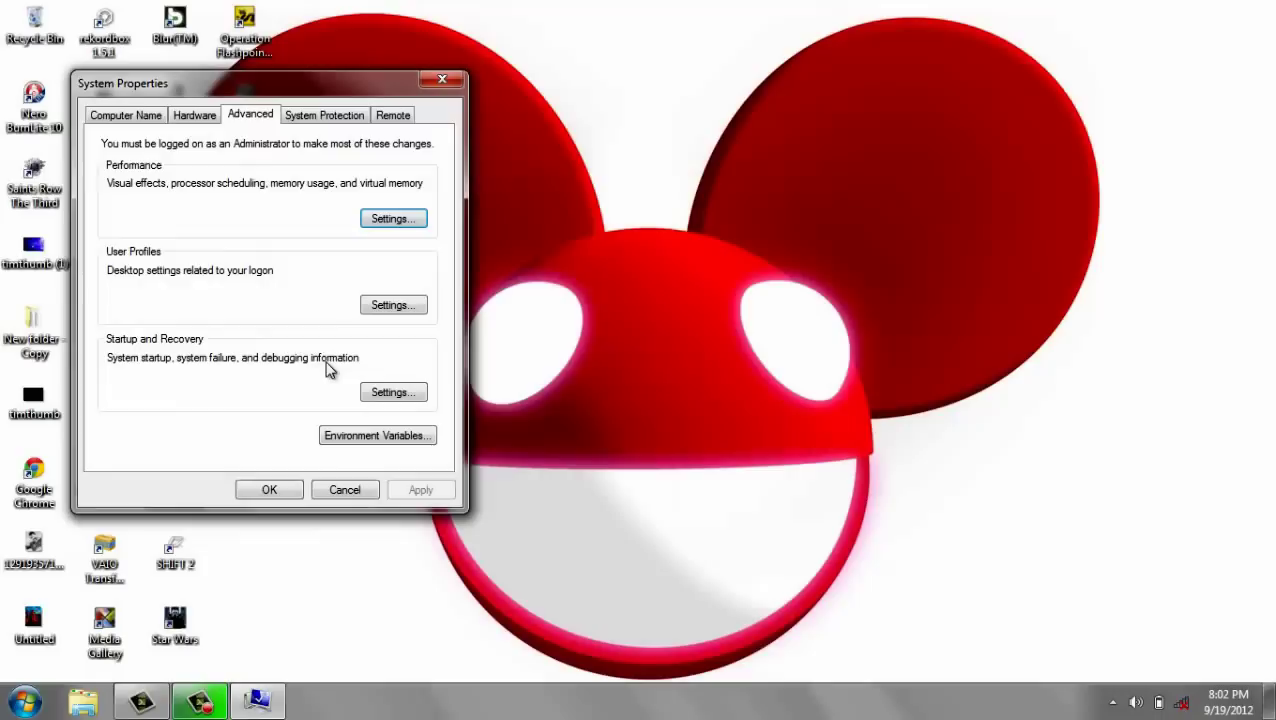
left_click(373, 437)
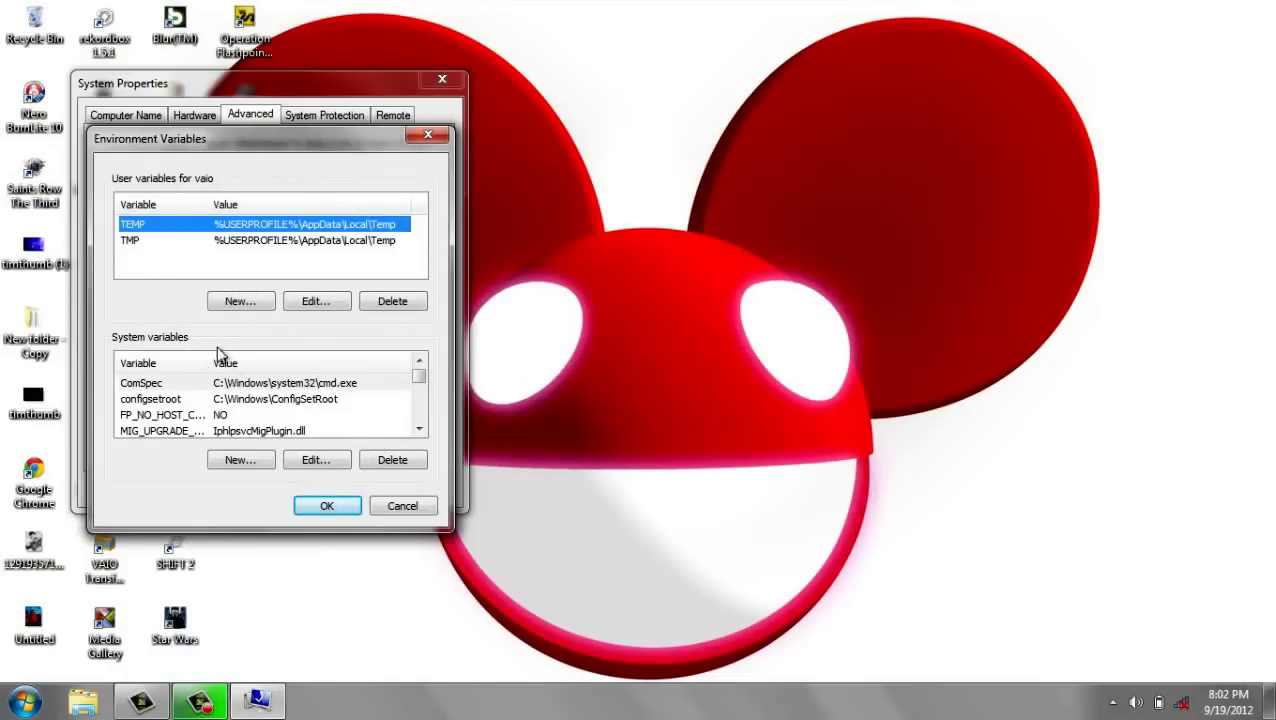
Start a new system variable, then cancel it without adding anything
left_click(247, 460)
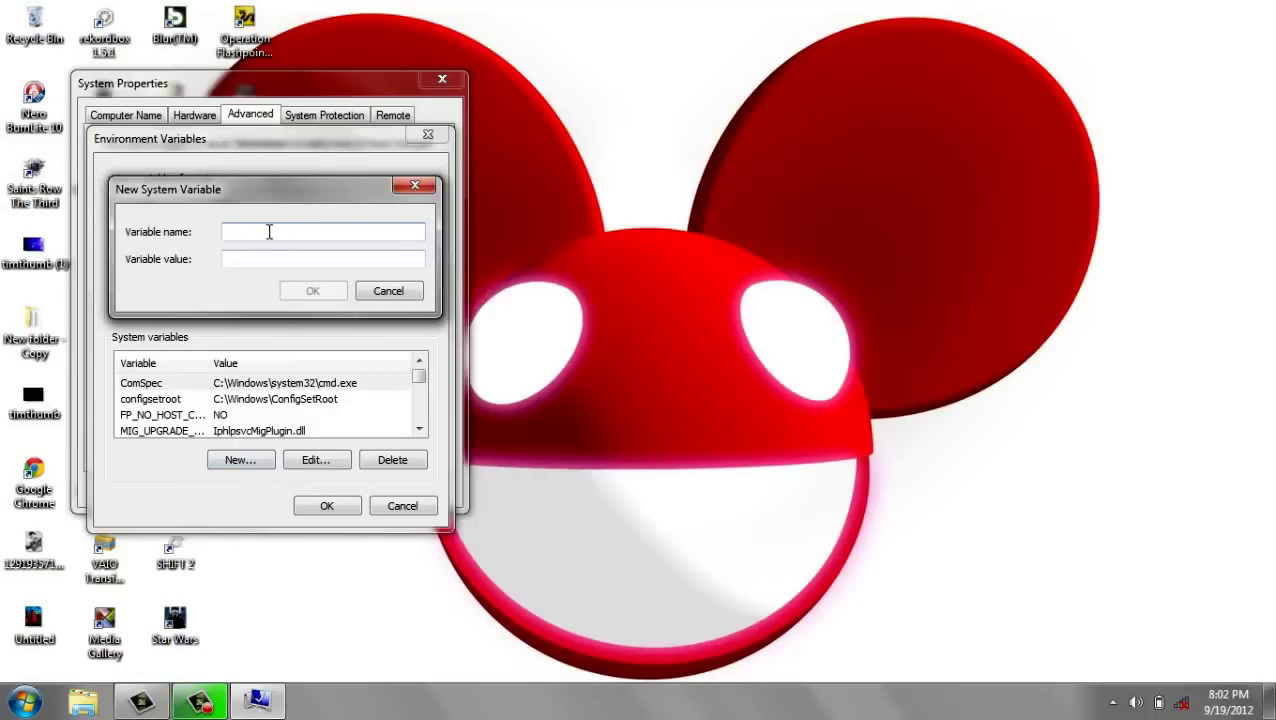
left_click(237, 264)
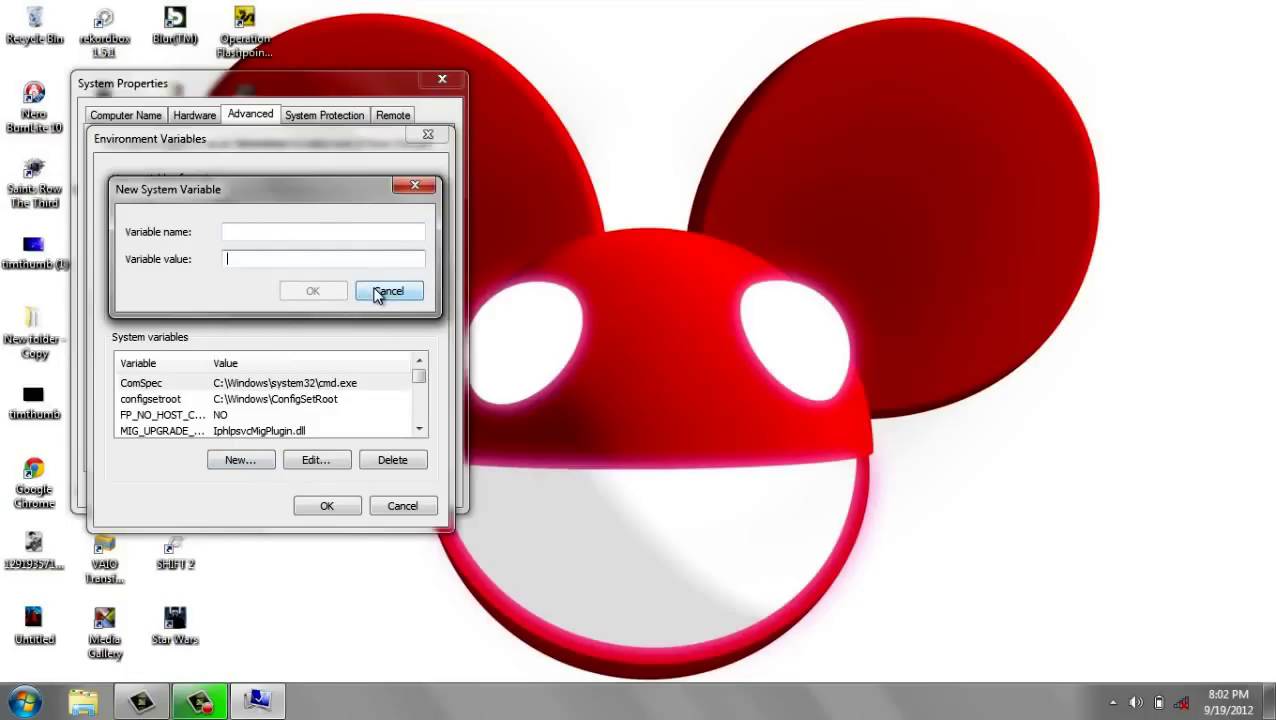
left_click(380, 292)
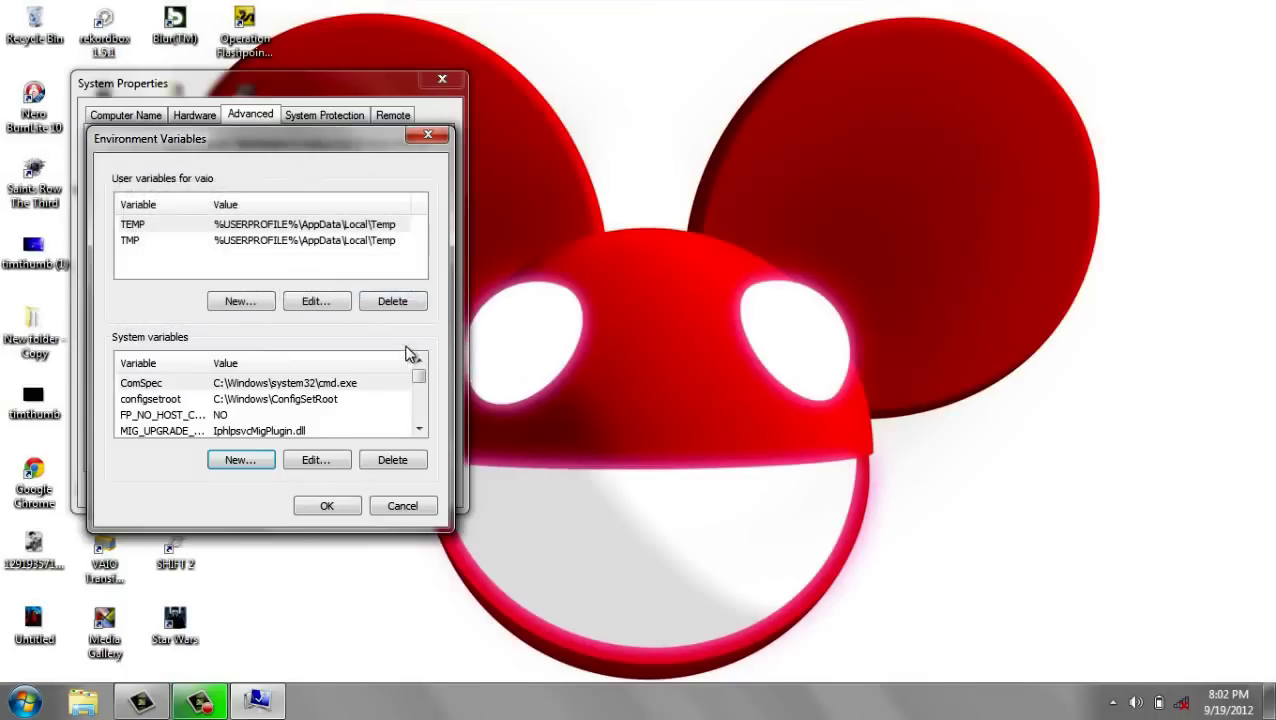
Check that MIG_UPGRADE_IGNORE_PLUGINS holds IphlpsvcMigPlugin.dll and accept it unchanged
left_click(255, 431)
left_click(315, 459)
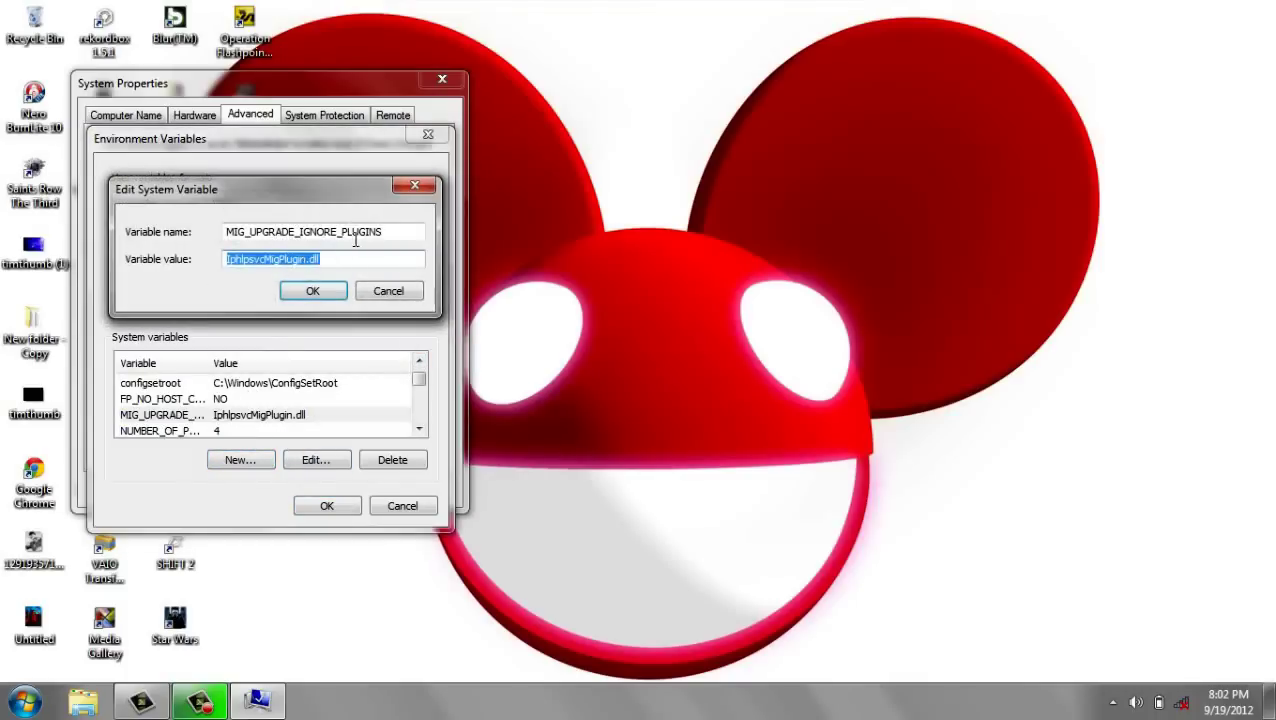
left_click_drag(383, 231, 175, 230)
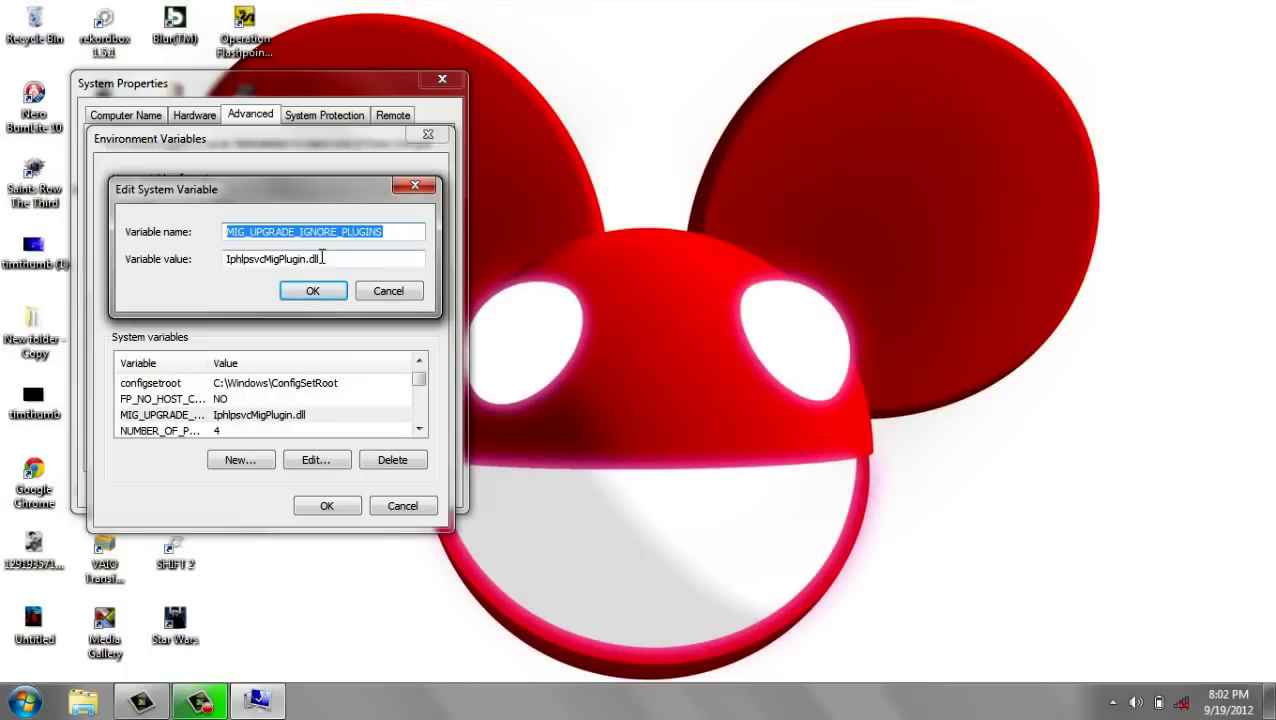
left_click_drag(322, 258, 160, 258)
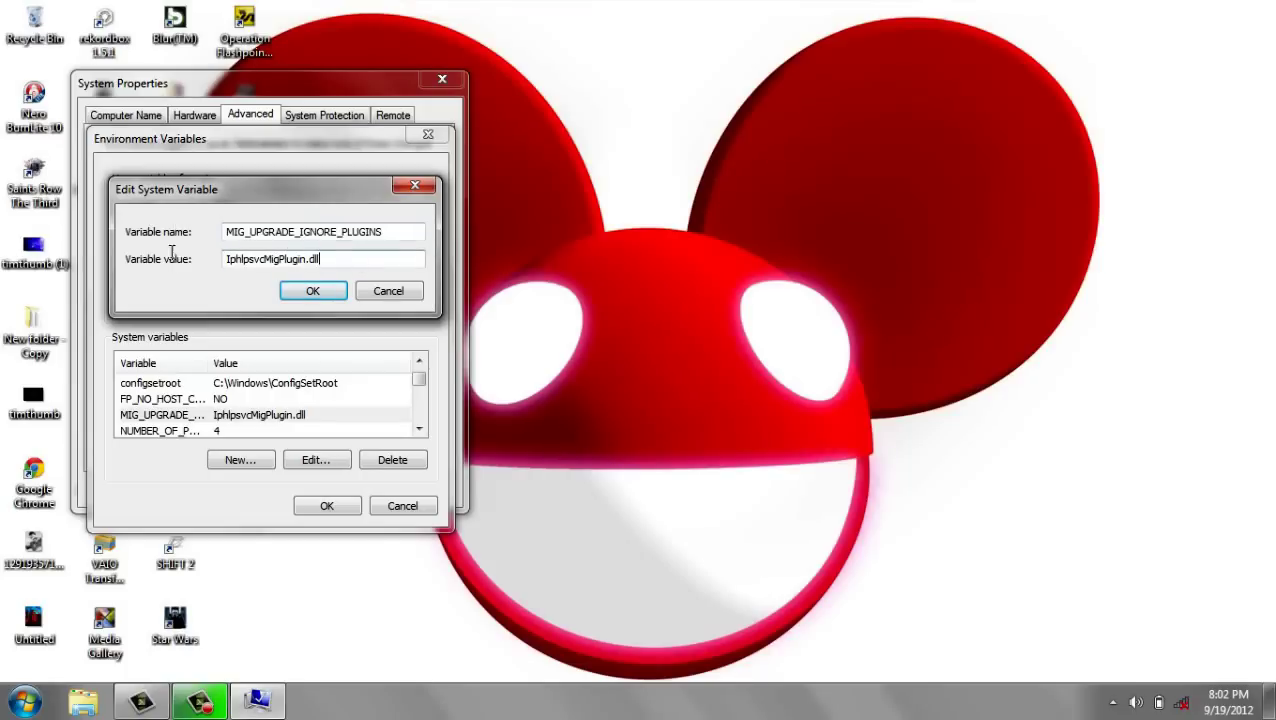
left_click(312, 291)
Close Environment Variables and System Properties with OK, leaving the desktop showing
left_click(322, 506)
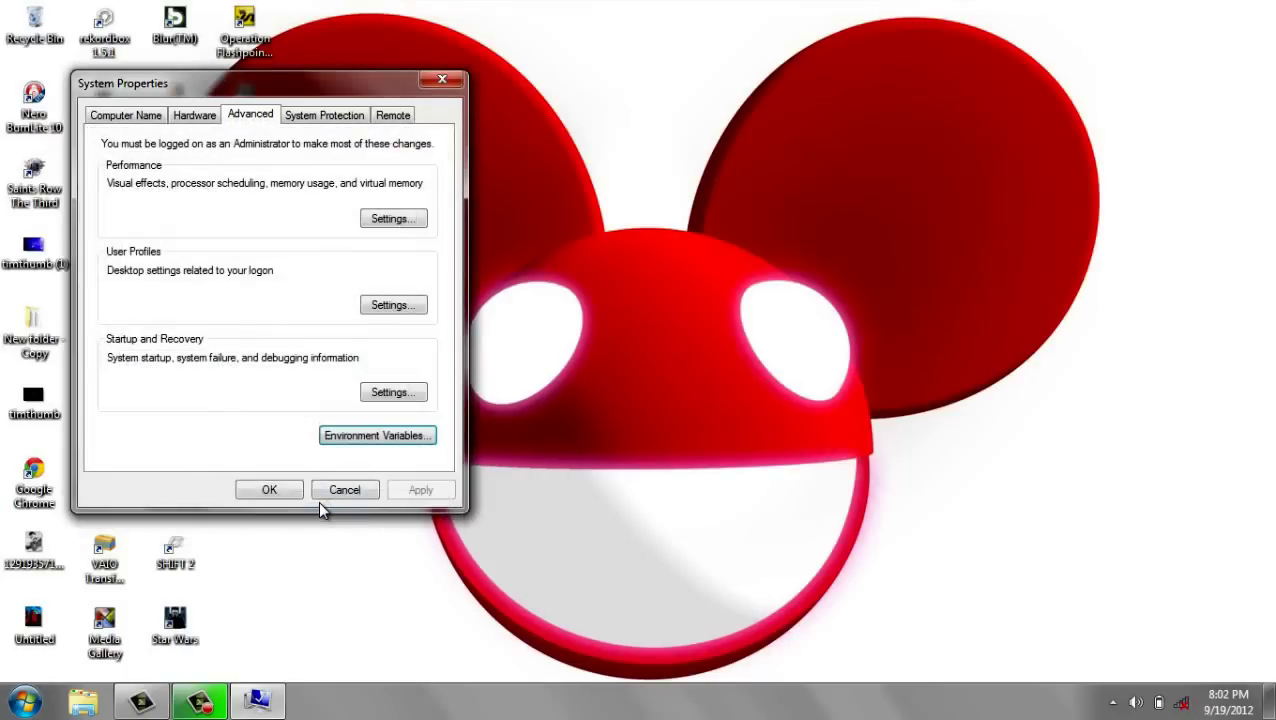
left_click(273, 496)
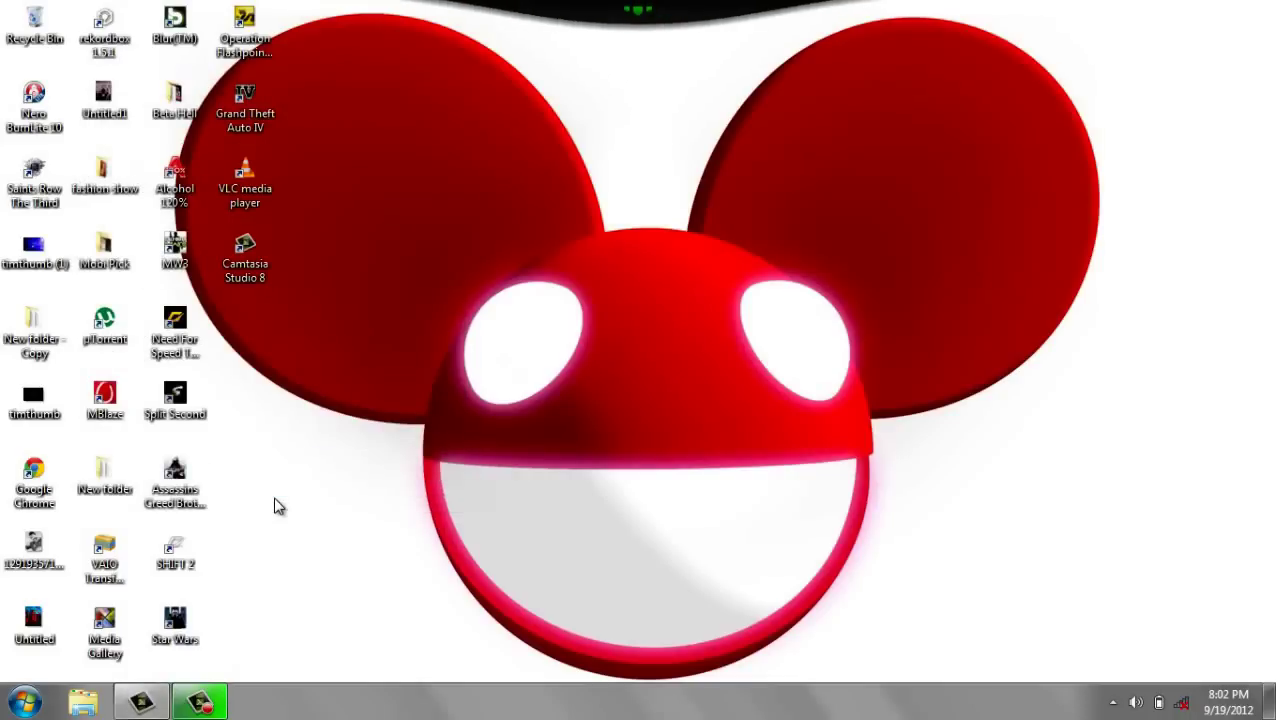